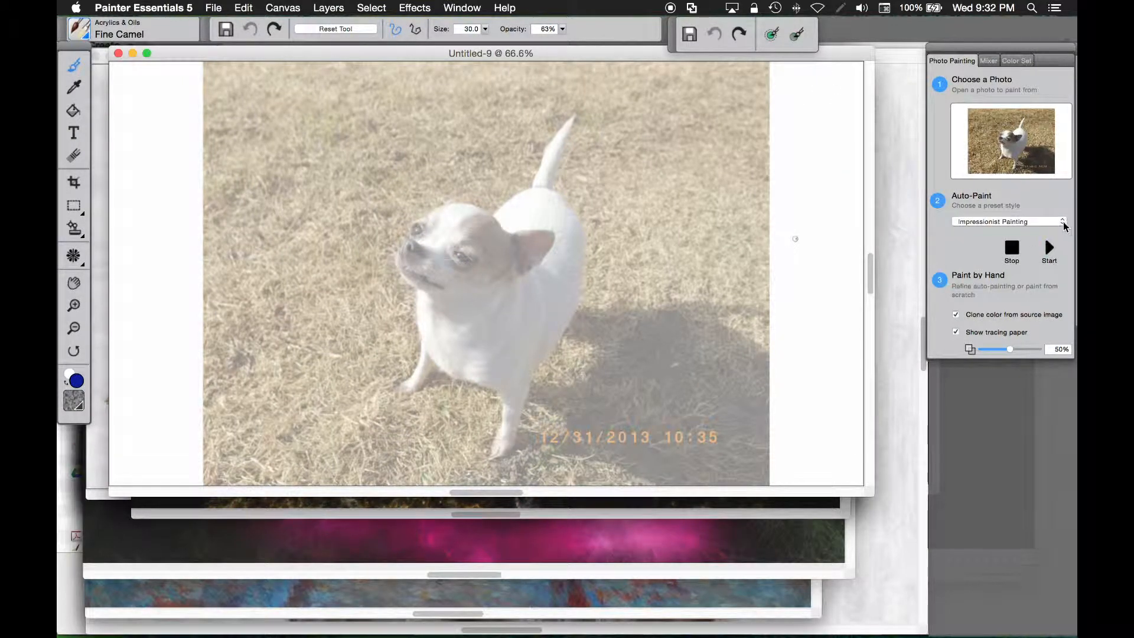
click(1062, 223)
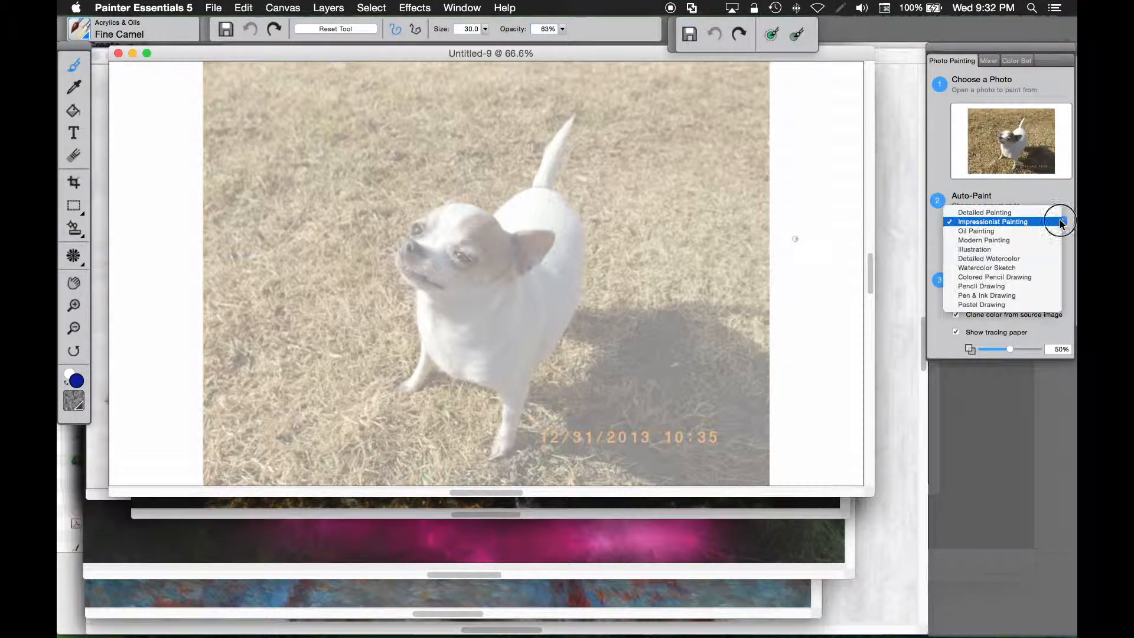
click(1005, 190)
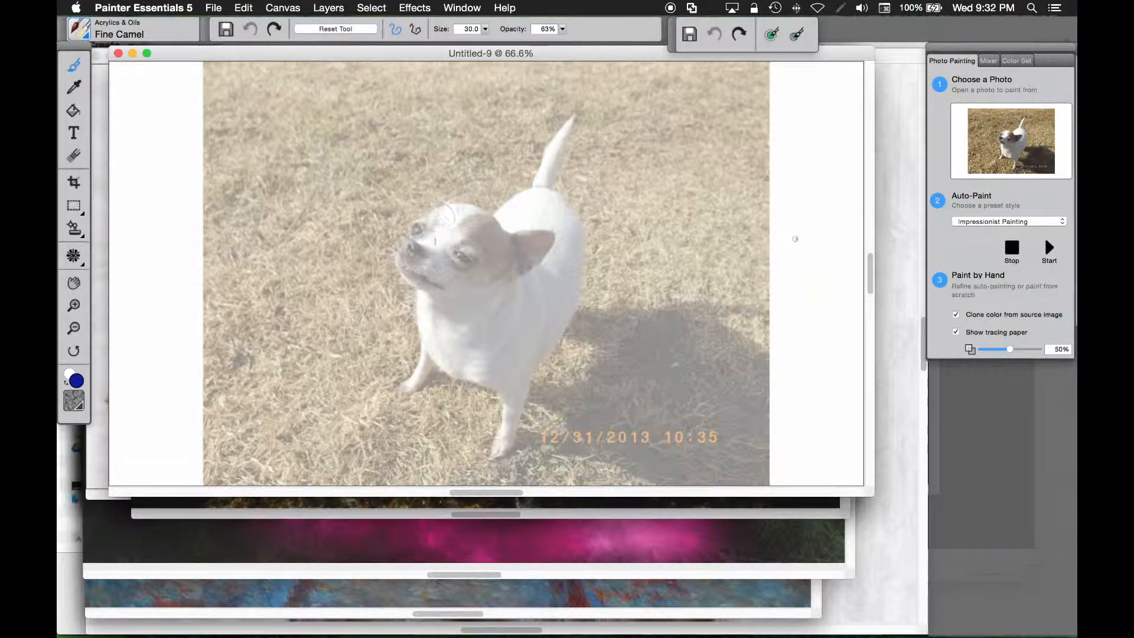
- Select the Square Chalk brush from the Chalk, Pastel & Crayons brush category
click(79, 32)
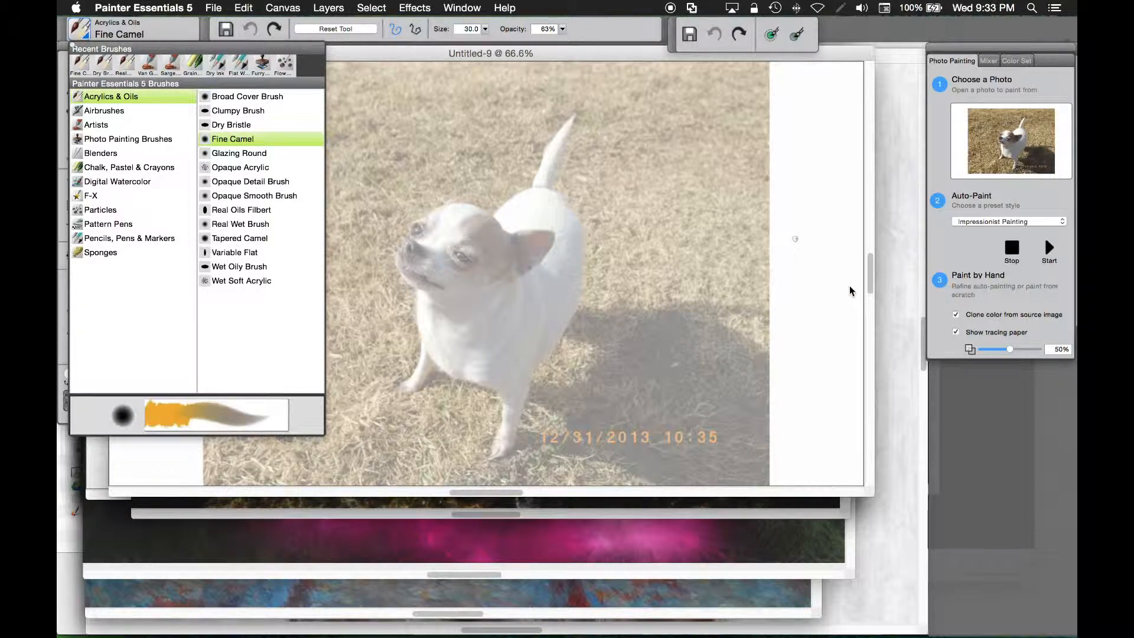
click(1055, 227)
click(989, 199)
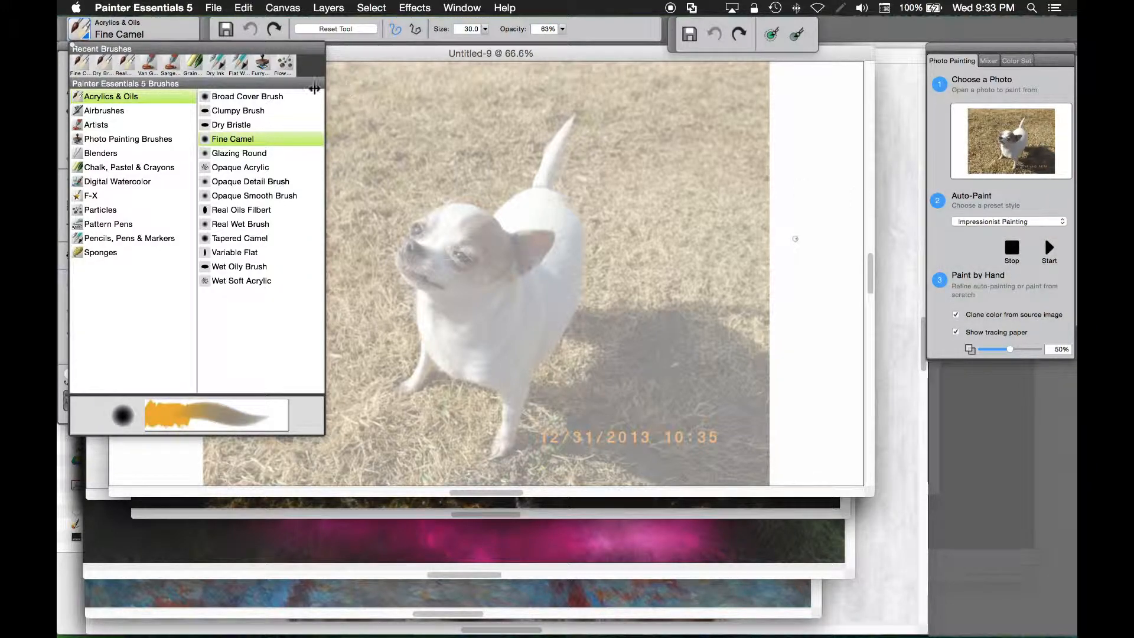
click(116, 168)
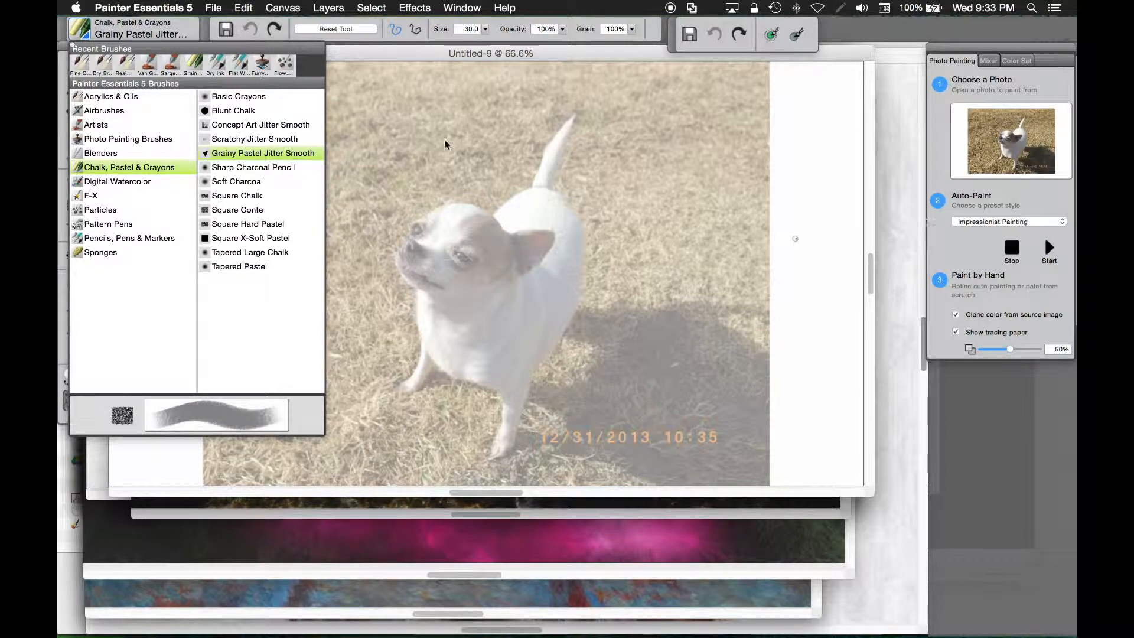
click(236, 196)
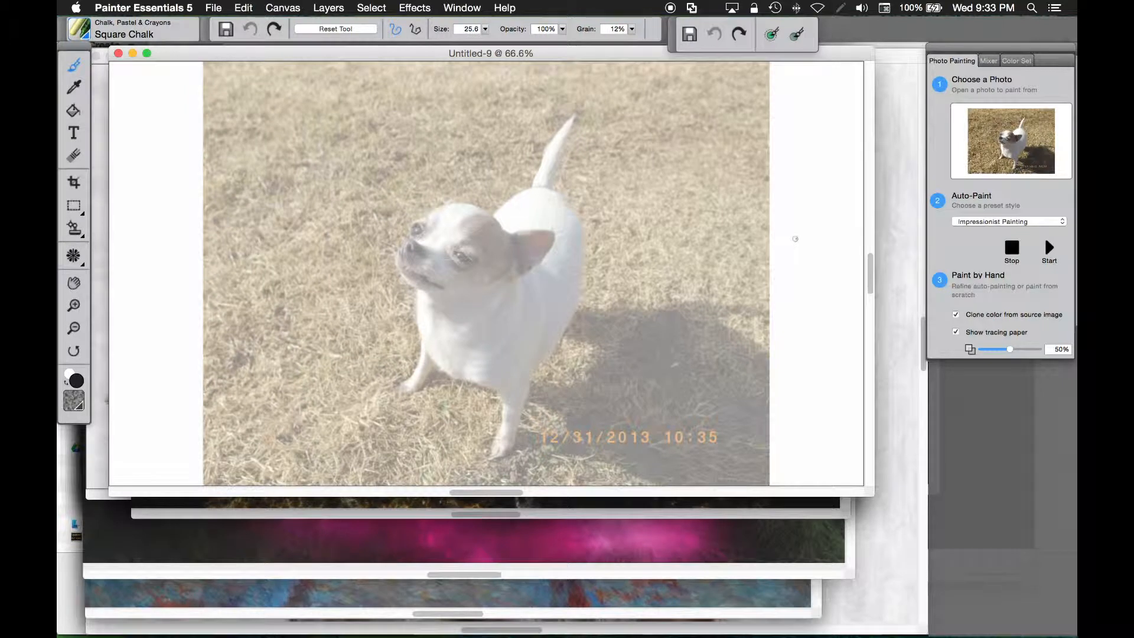
- Turn the tracing paper off and back on to compare the canvas with the source photo
click(956, 332)
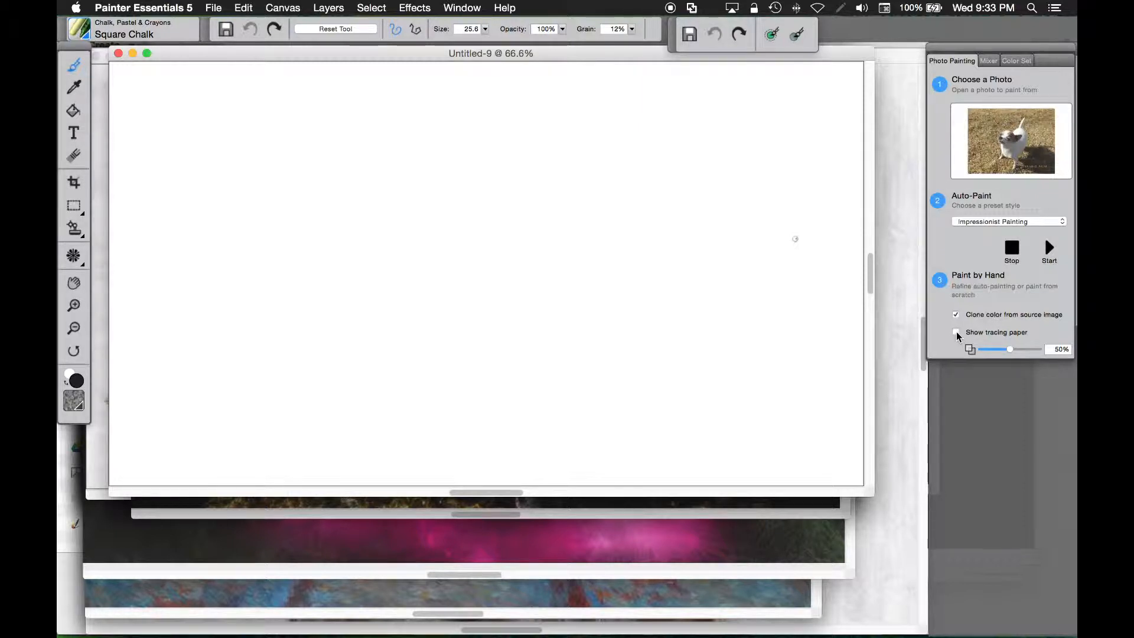
click(956, 332)
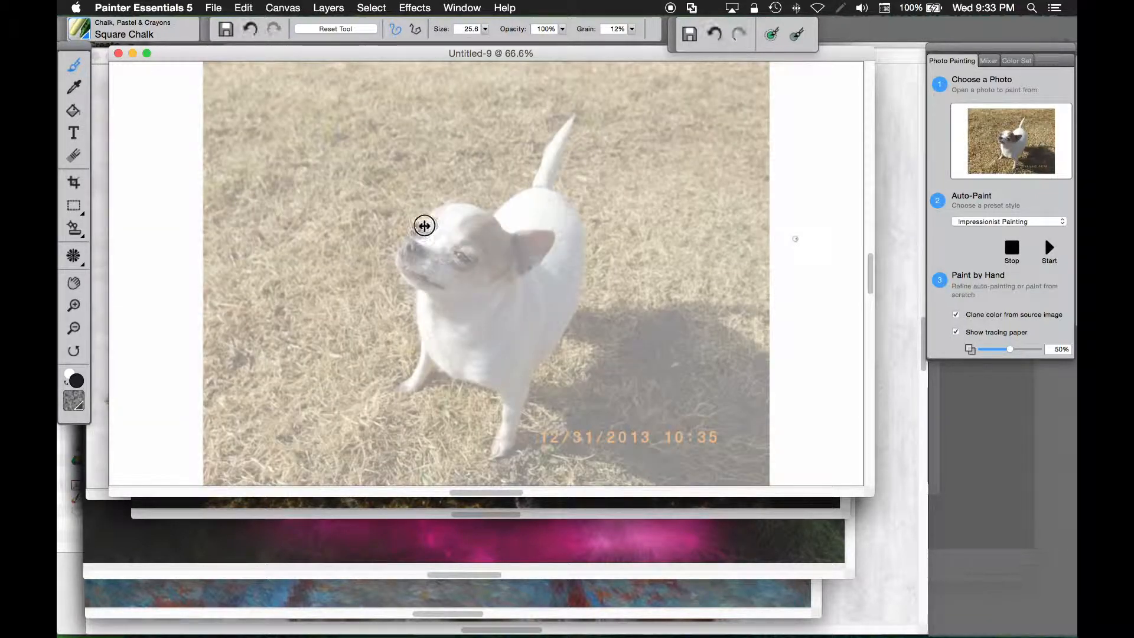
mouse_move(471, 230)
mouse_down()
mouse_move(446, 283)
mouse_move(549, 263)
mouse_move(514, 229)
mouse_move(399, 225)
mouse_move(397, 276)
mouse_move(465, 293)
mouse_move(501, 420)
mouse_move(494, 427)
mouse_move(481, 359)
mouse_move(444, 335)
mouse_move(466, 248)
mouse_move(419, 220)
mouse_move(542, 162)
mouse_move(522, 254)
mouse_move(577, 268)
mouse_move(536, 385)
mouse_move(443, 422)
mouse_move(428, 362)
mouse_move(463, 312)
mouse_move(427, 372)
mouse_move(418, 281)
mouse_move(392, 242)
mouse_move(534, 167)
mouse_move(520, 142)
mouse_move(501, 228)
mouse_move(572, 227)
mouse_move(516, 219)
mouse_up()
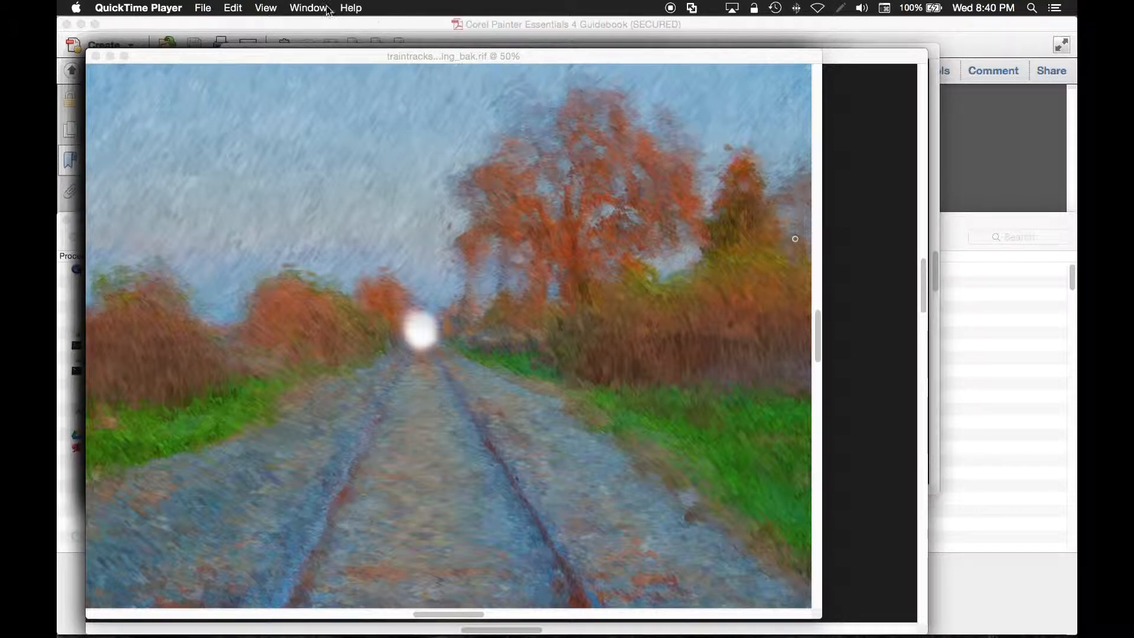
- Switch to the cloneparticleflowflare.rif document
click(379, 56)
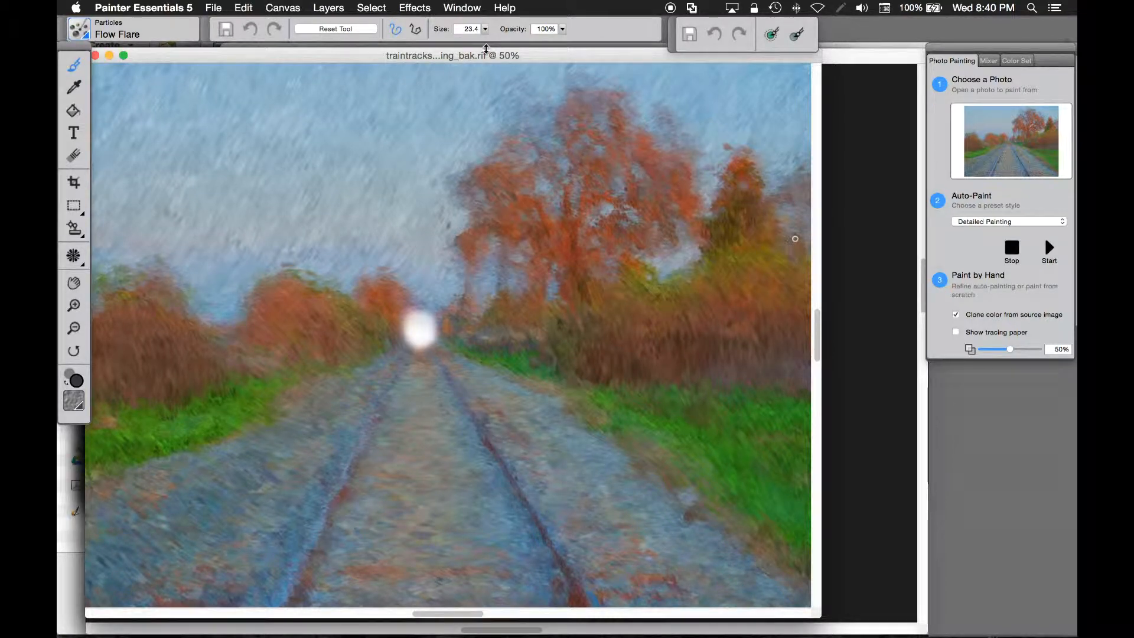
click(468, 8)
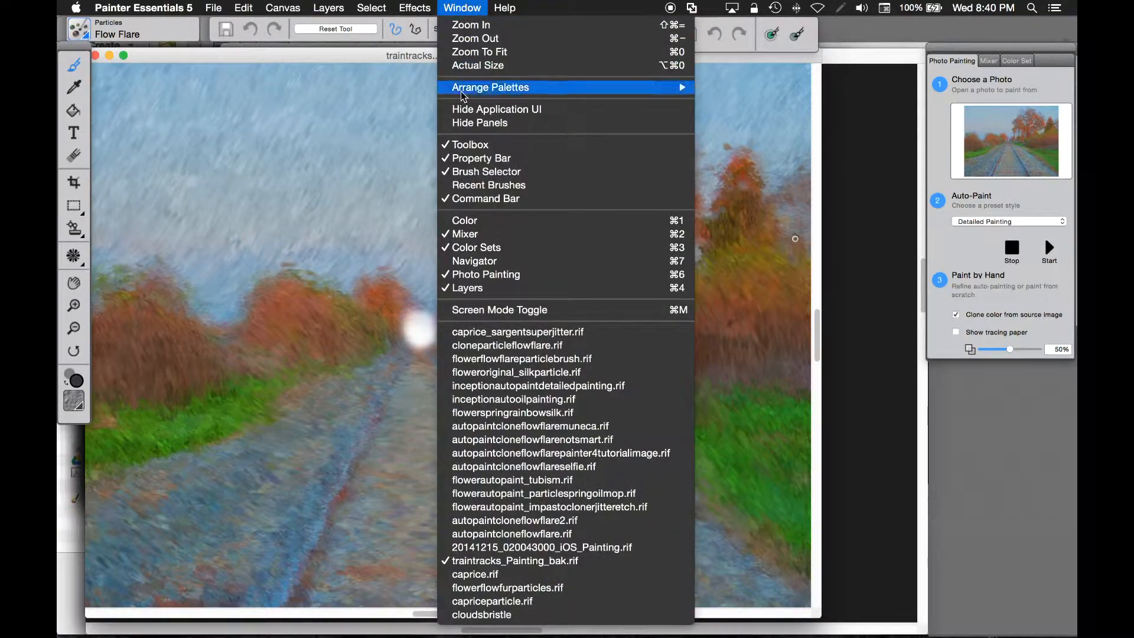
click(513, 348)
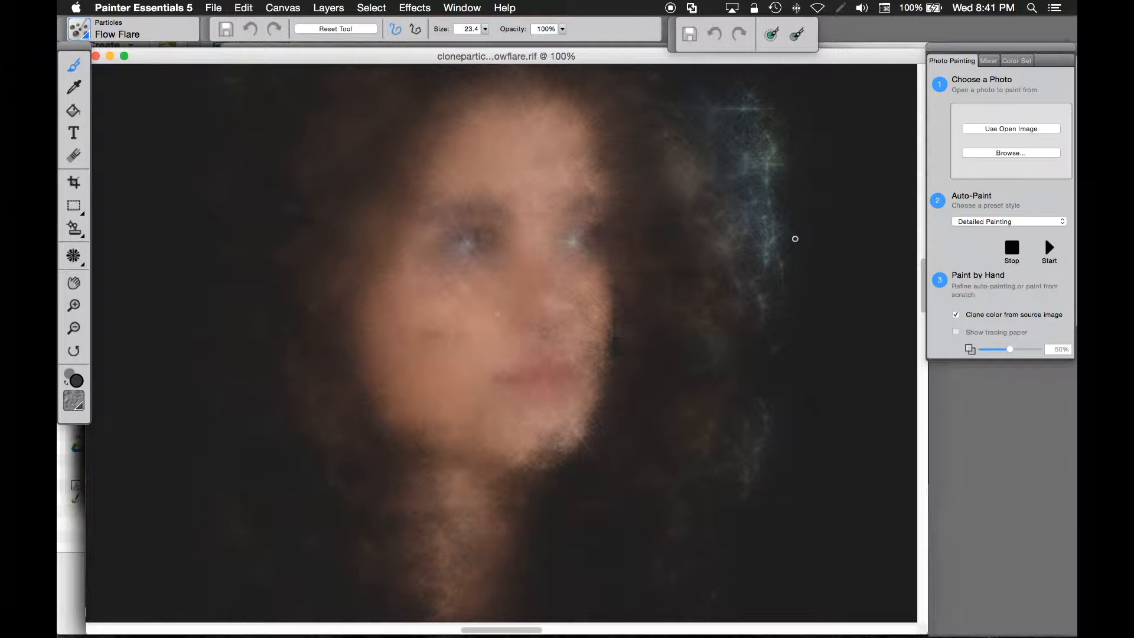
- Switch to the flowerflowflareparticlebrush.rif document and enlarge its window
click(472, 14)
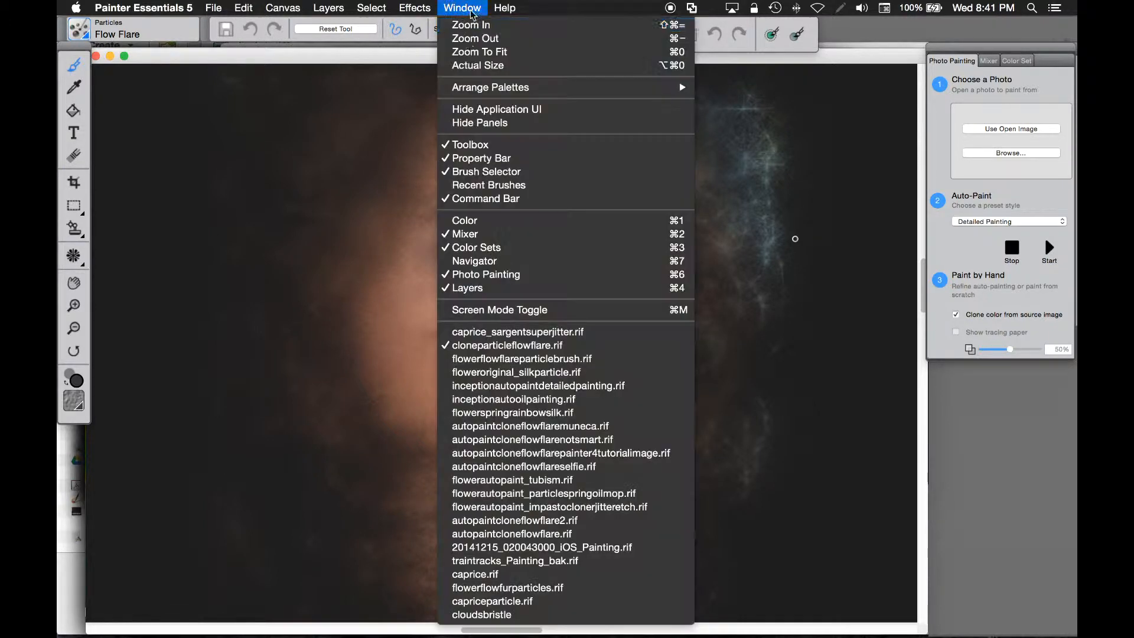
click(534, 368)
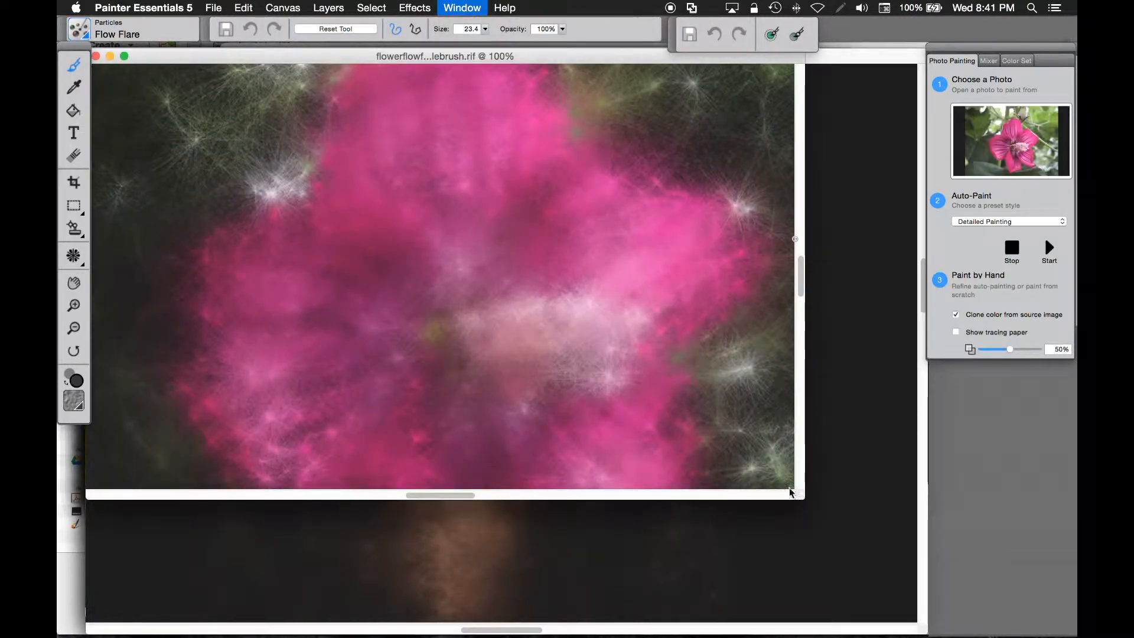
drag(797, 498, 853, 576)
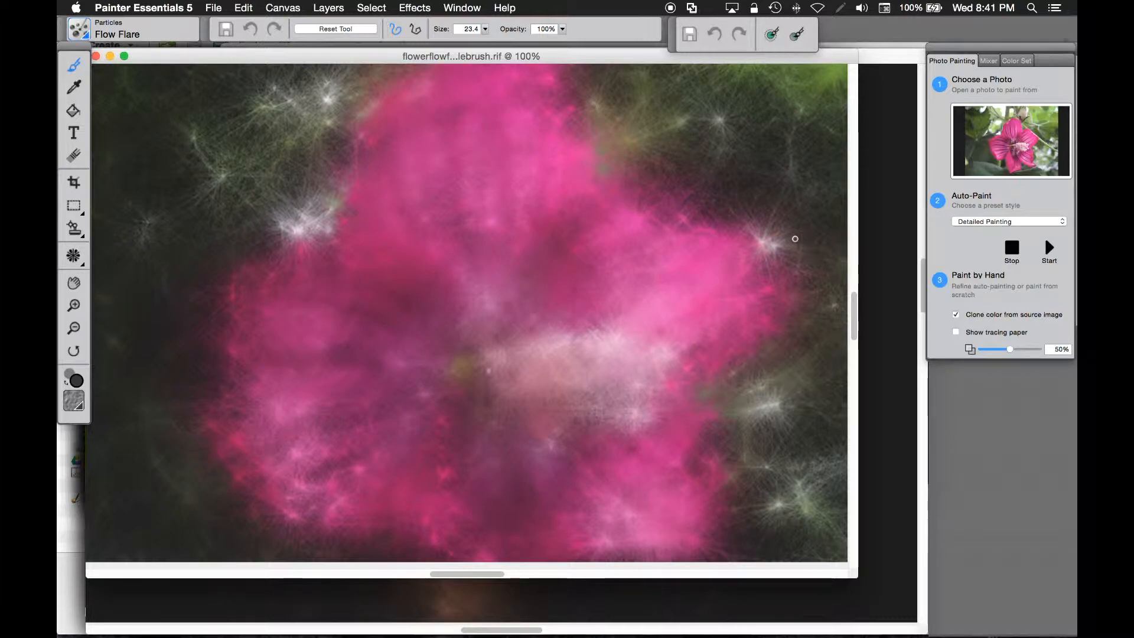
- Switch to the floweroriginal_silkparticle.rif document
click(463, 8)
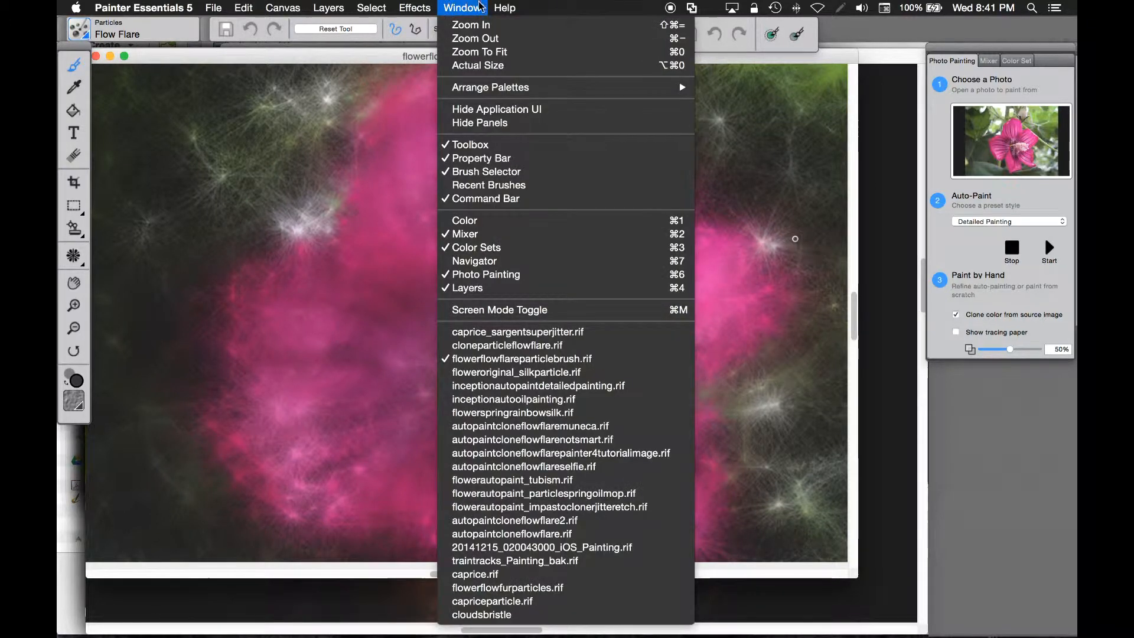
click(527, 372)
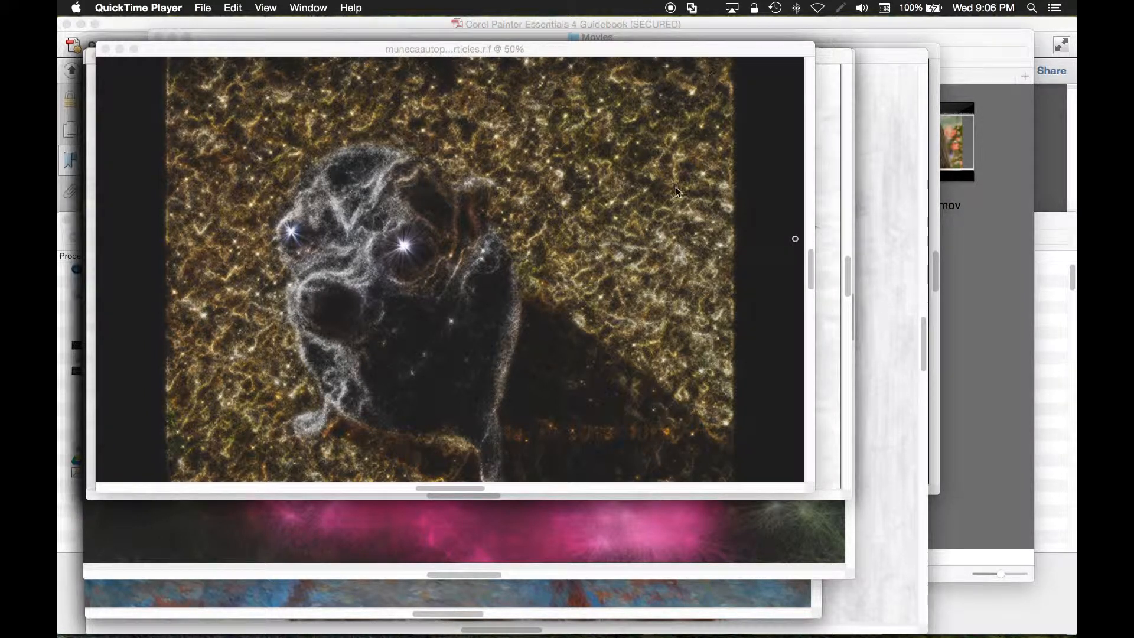
- Move the munecaautoparticles document window lower on the screen
click(661, 50)
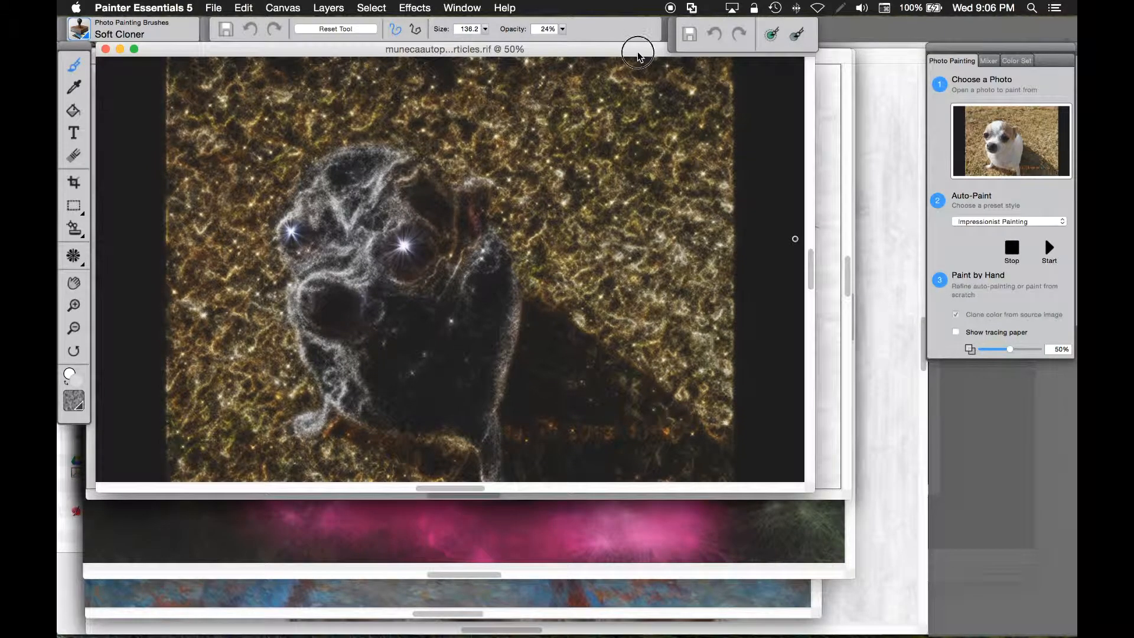
drag(634, 52, 670, 78)
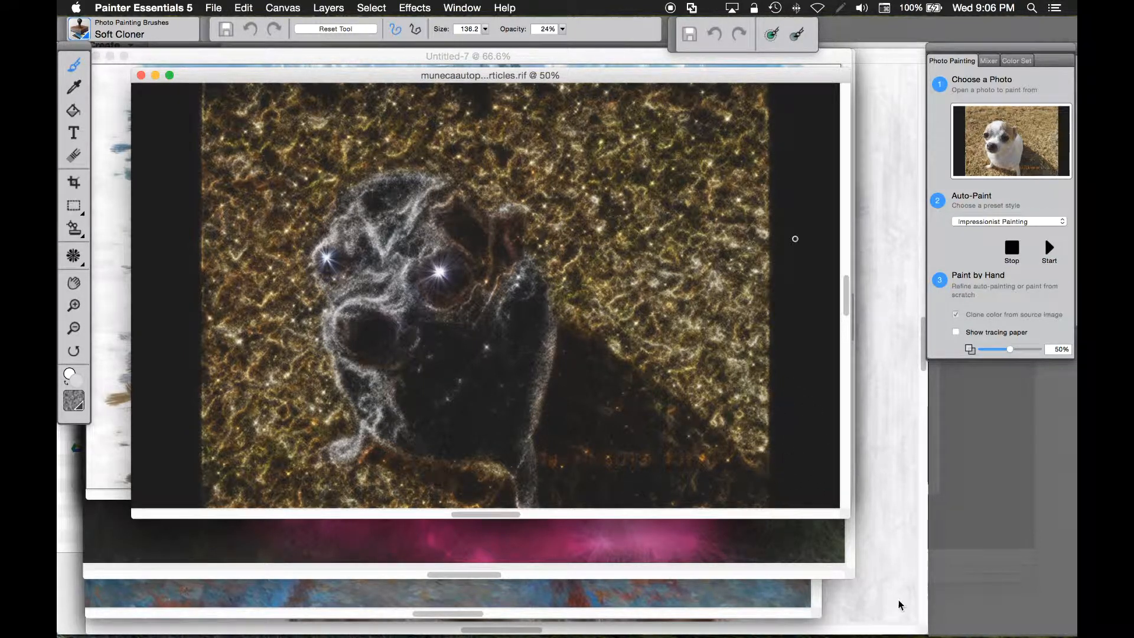
- Switch to Corel Painter 2015 and create a new 2000 × 1200 pixel image with the Particle Brushes preset
mouse_move(912, 632)
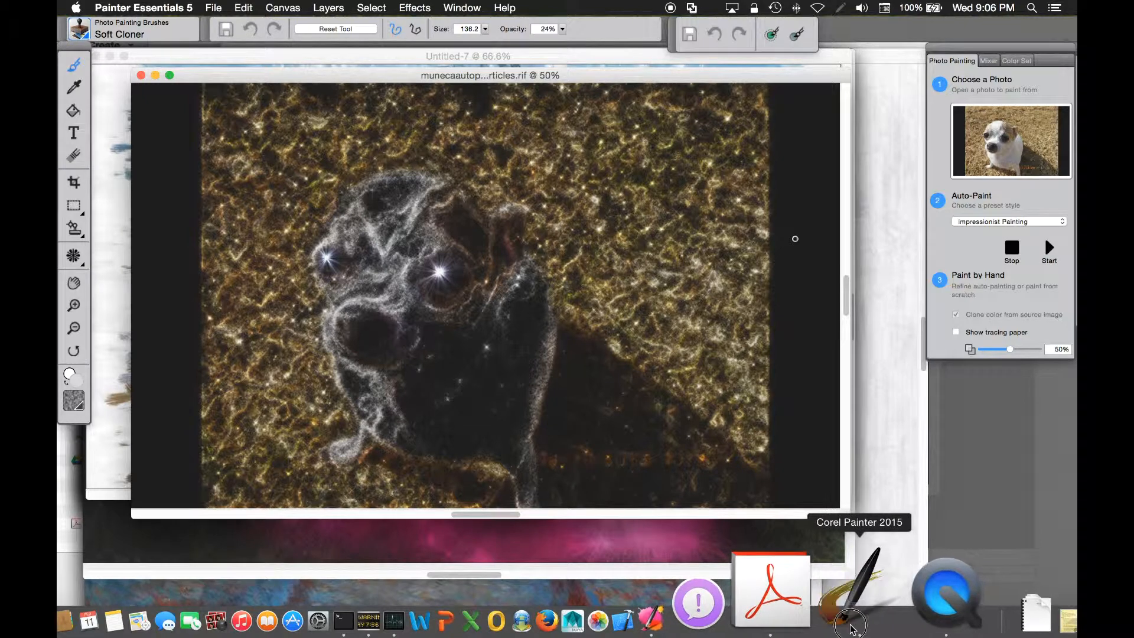
click(850, 623)
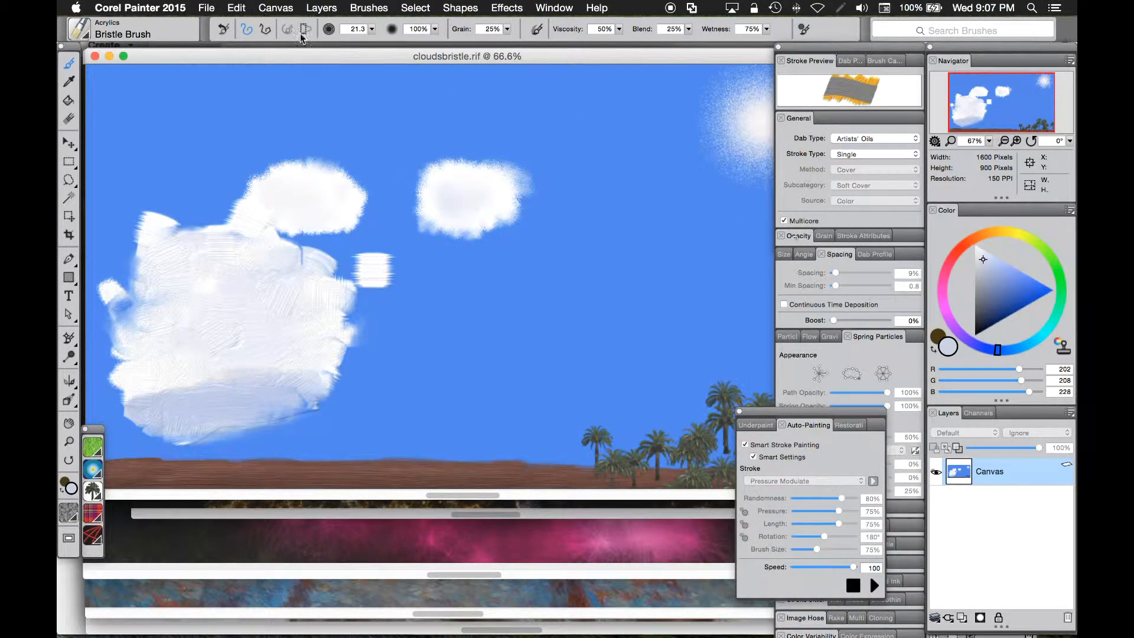
click(201, 8)
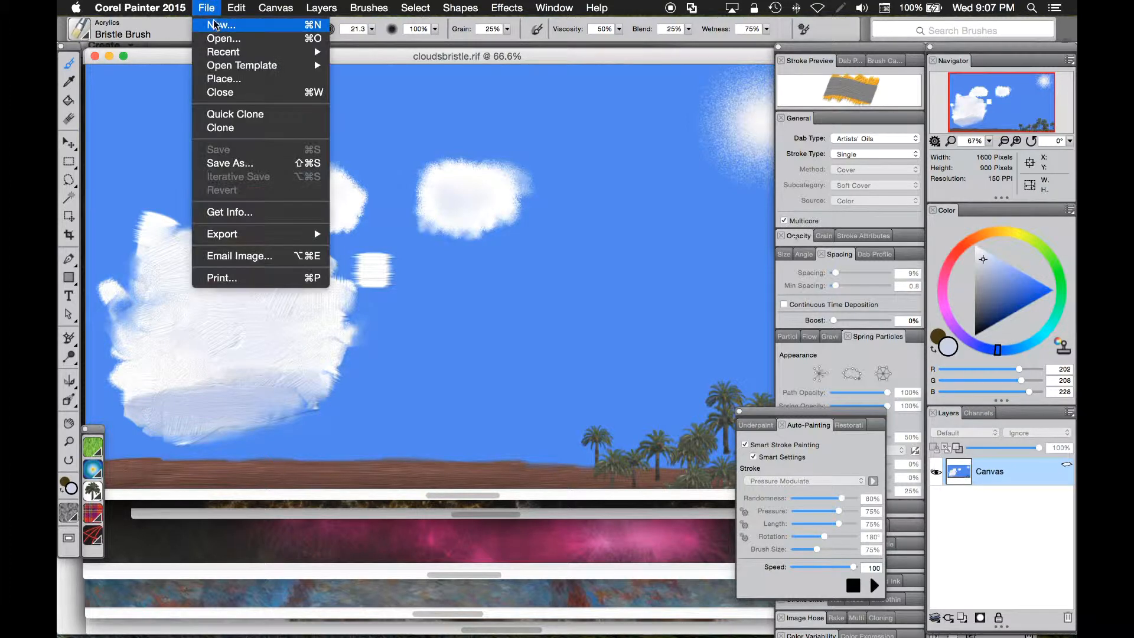
click(219, 23)
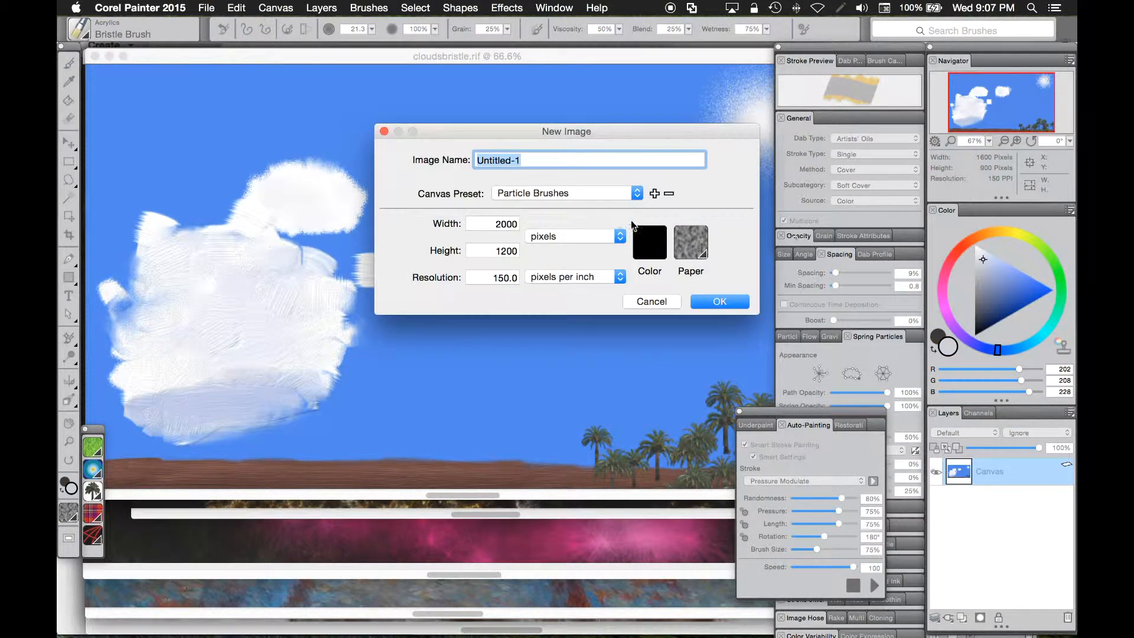
click(719, 302)
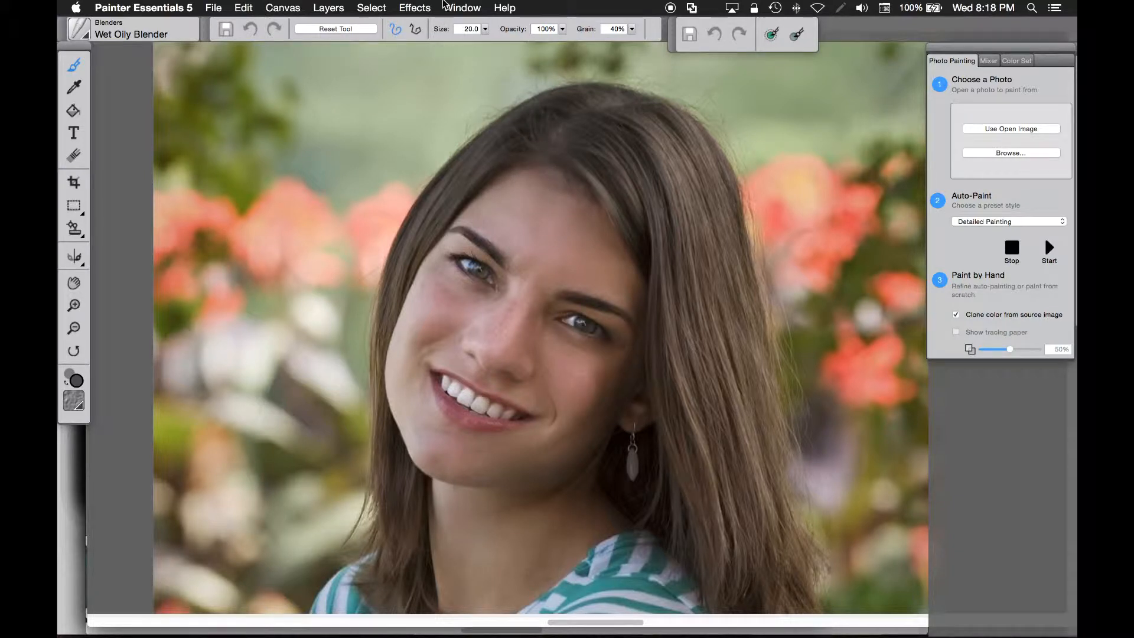
- Try softening the portrait with the Gaussian Soften effect at an amount of 3.01
click(416, 6)
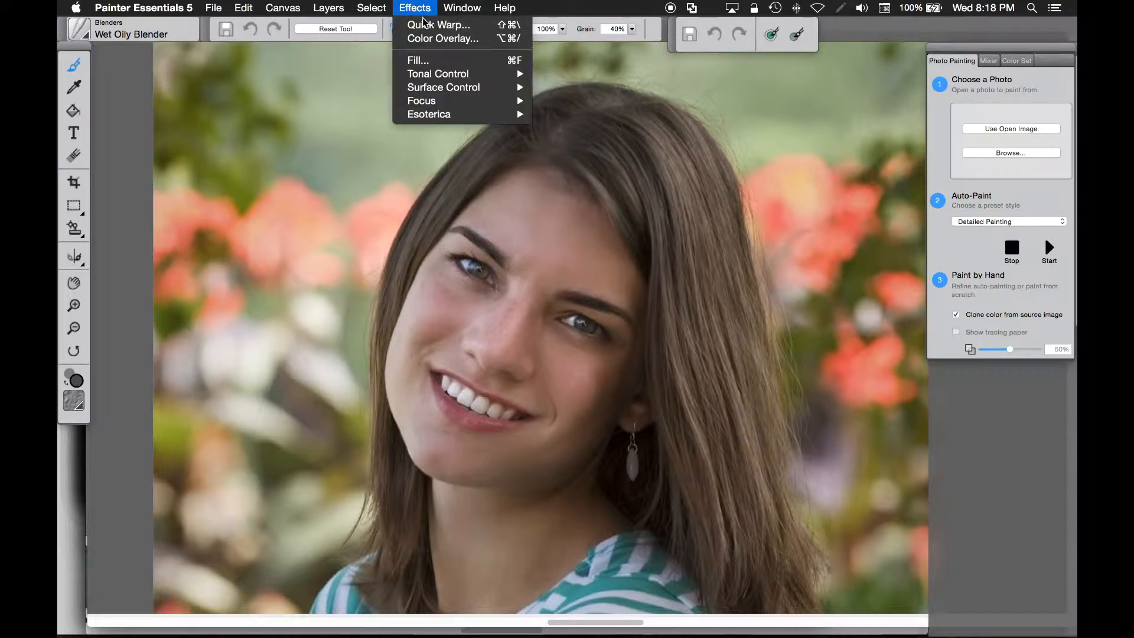
mouse_move(435, 101)
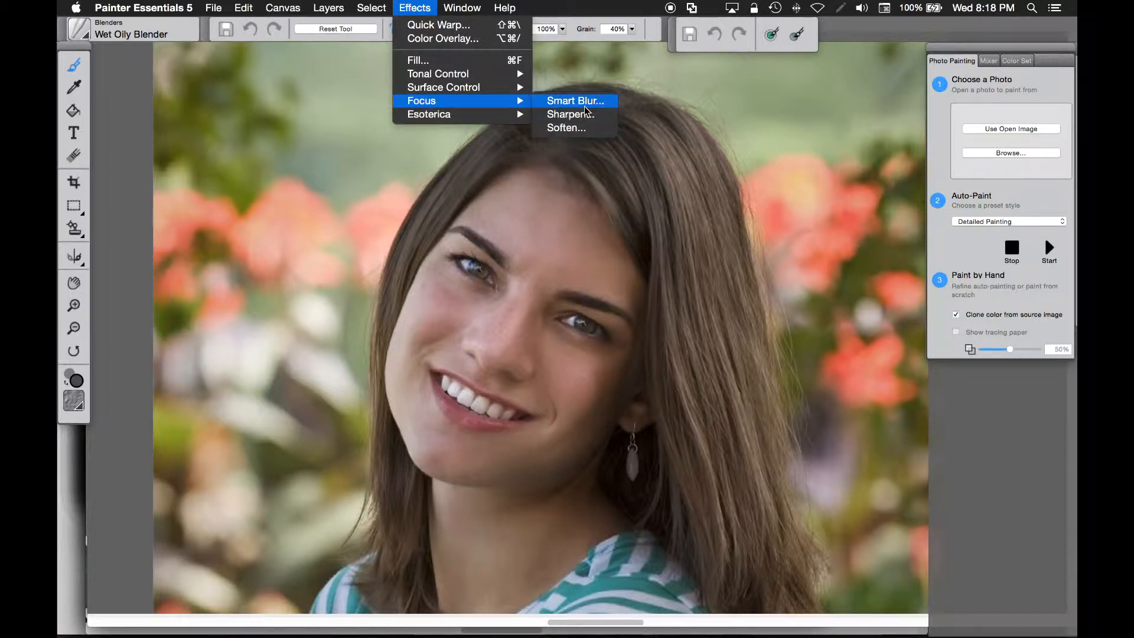
click(576, 127)
drag(591, 144, 825, 118)
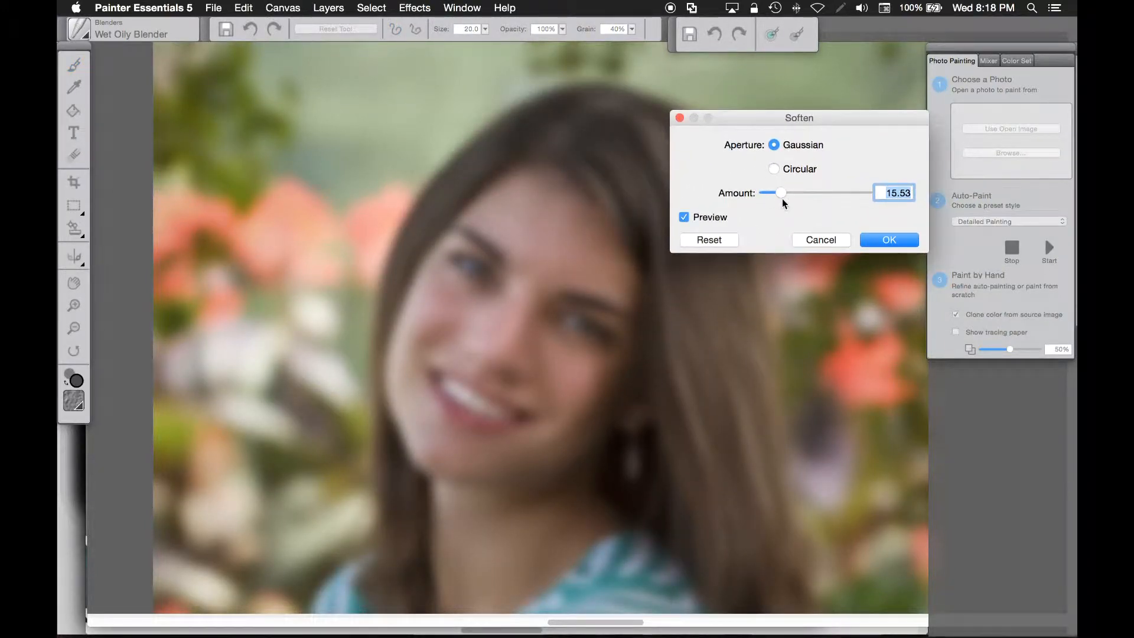
drag(783, 192, 776, 198)
drag(775, 193, 772, 198)
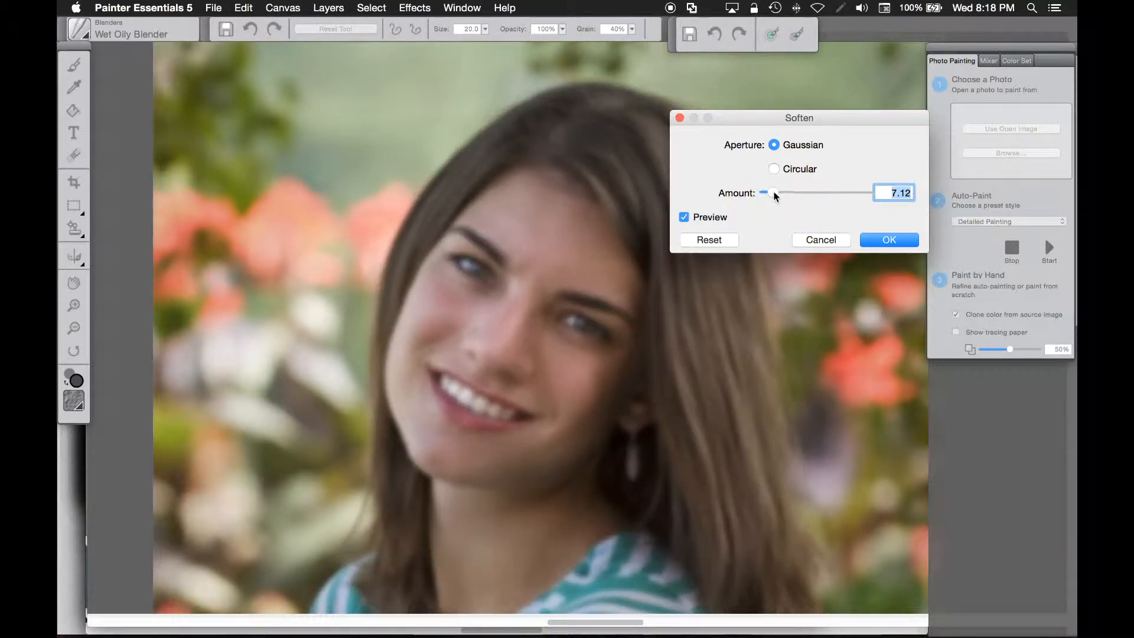
drag(774, 194, 773, 197)
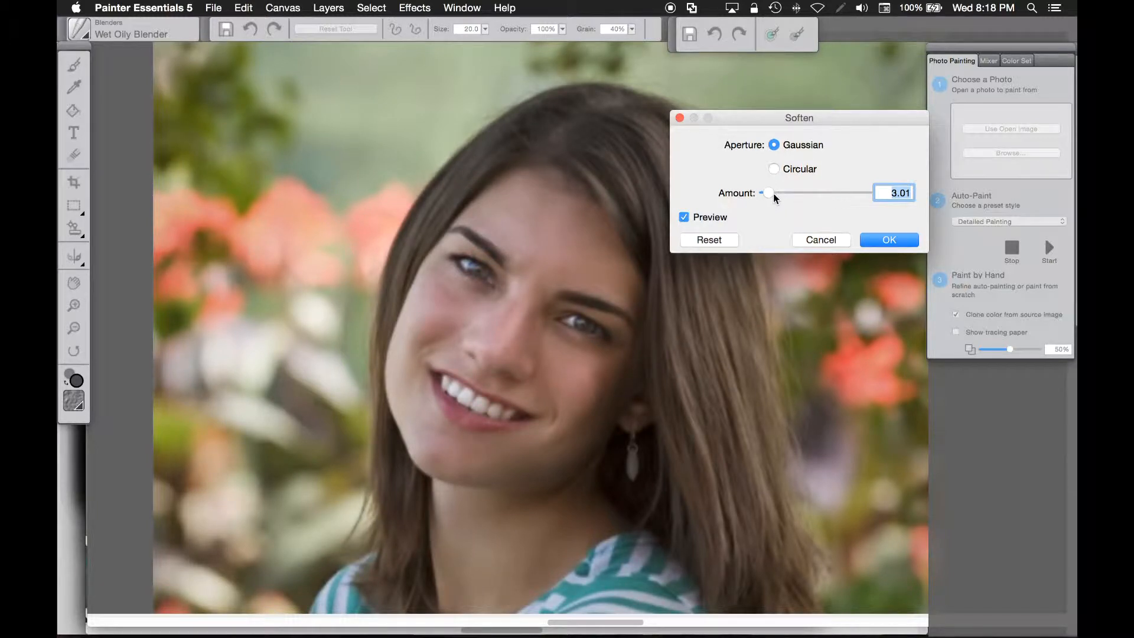
click(827, 239)
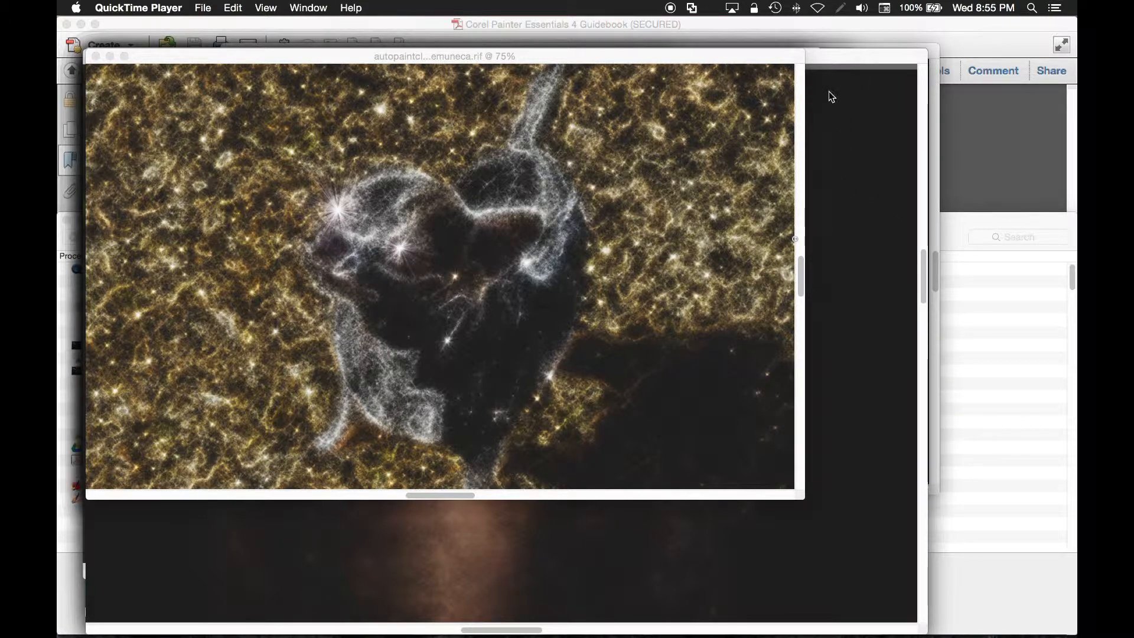
- Browse the painter folder and open lakeoriginal.jpg as the Photo Painting source image
click(842, 58)
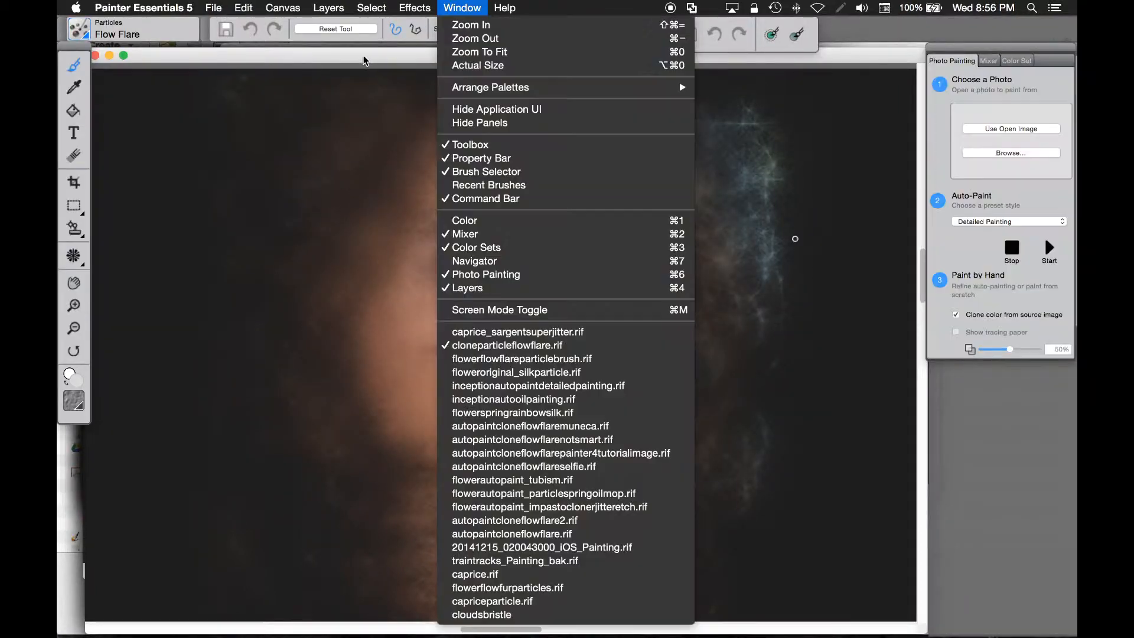
click(361, 57)
drag(358, 55, 368, 54)
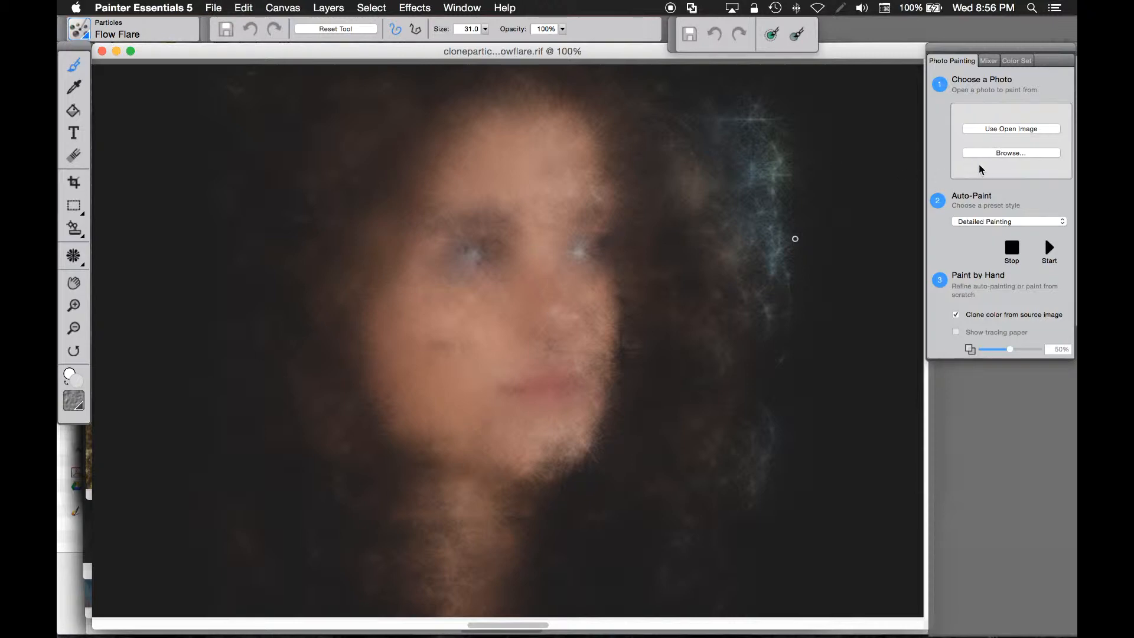
click(1004, 153)
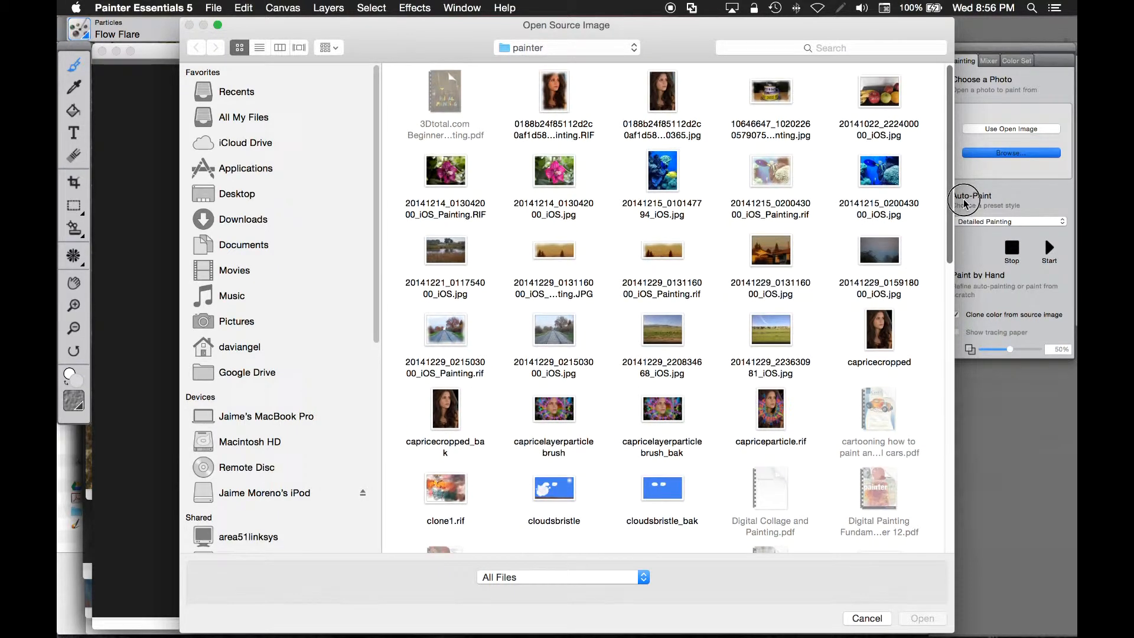
click(634, 50)
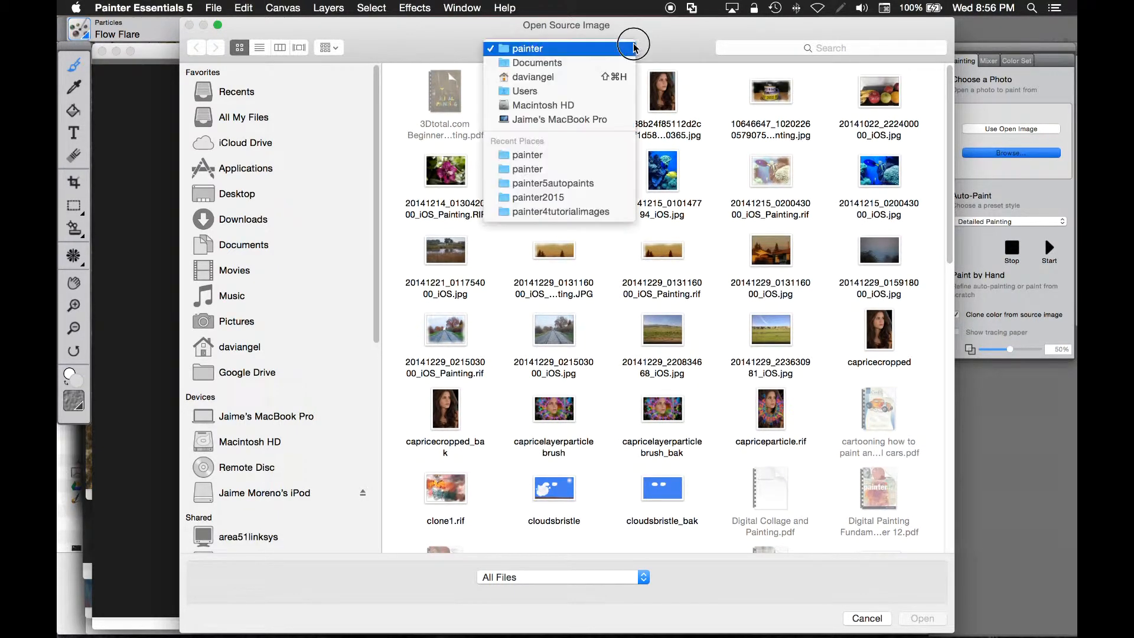
click(563, 48)
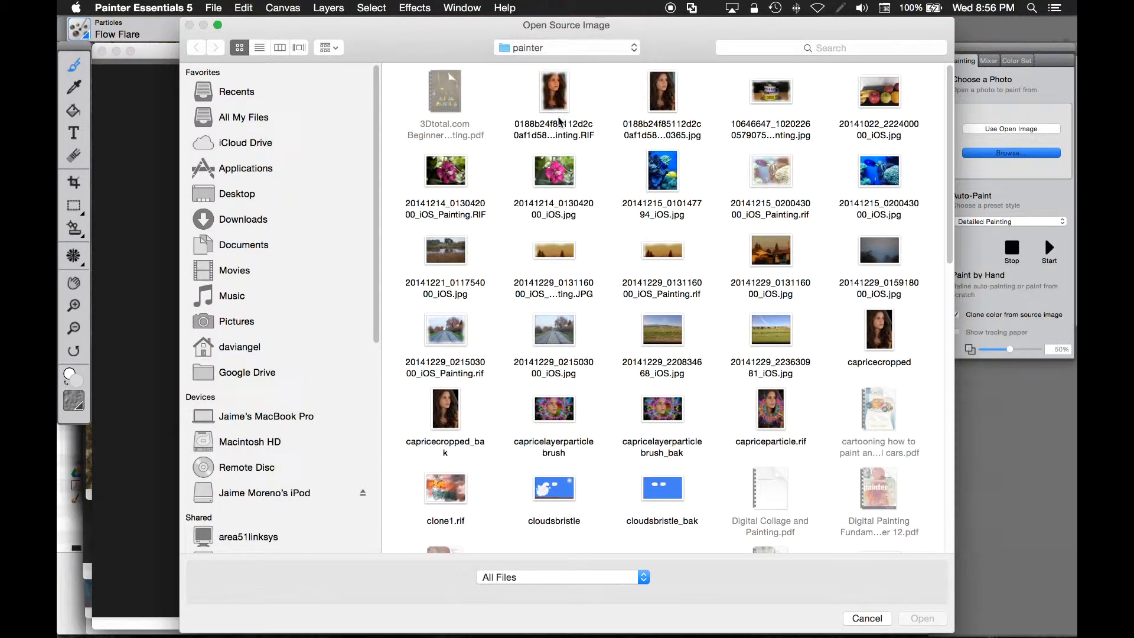
click(634, 47)
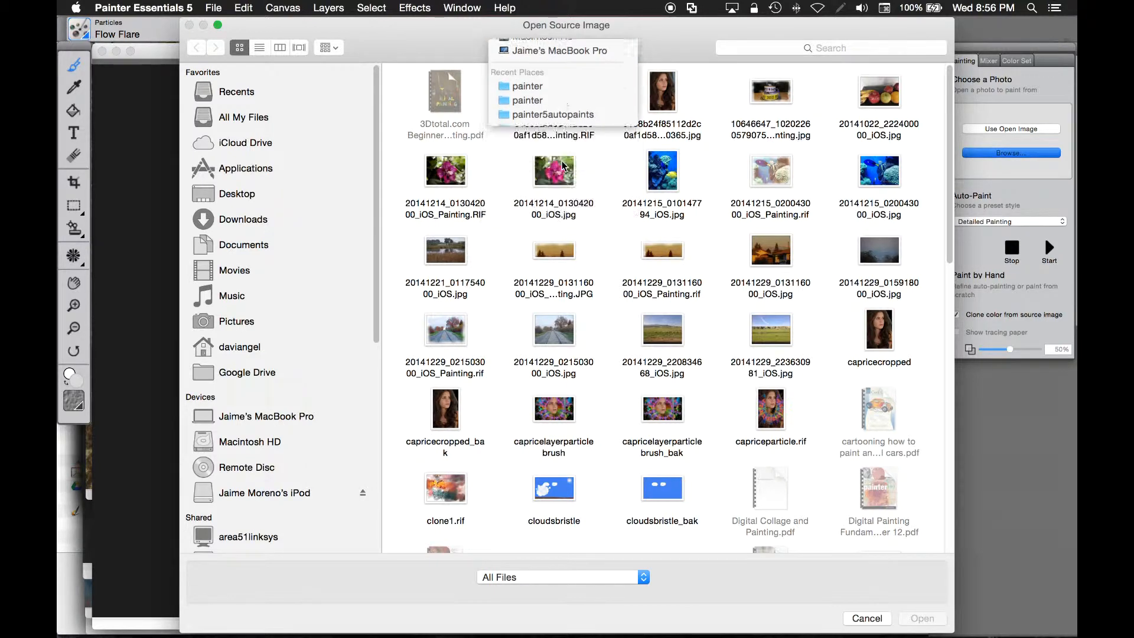
click(565, 170)
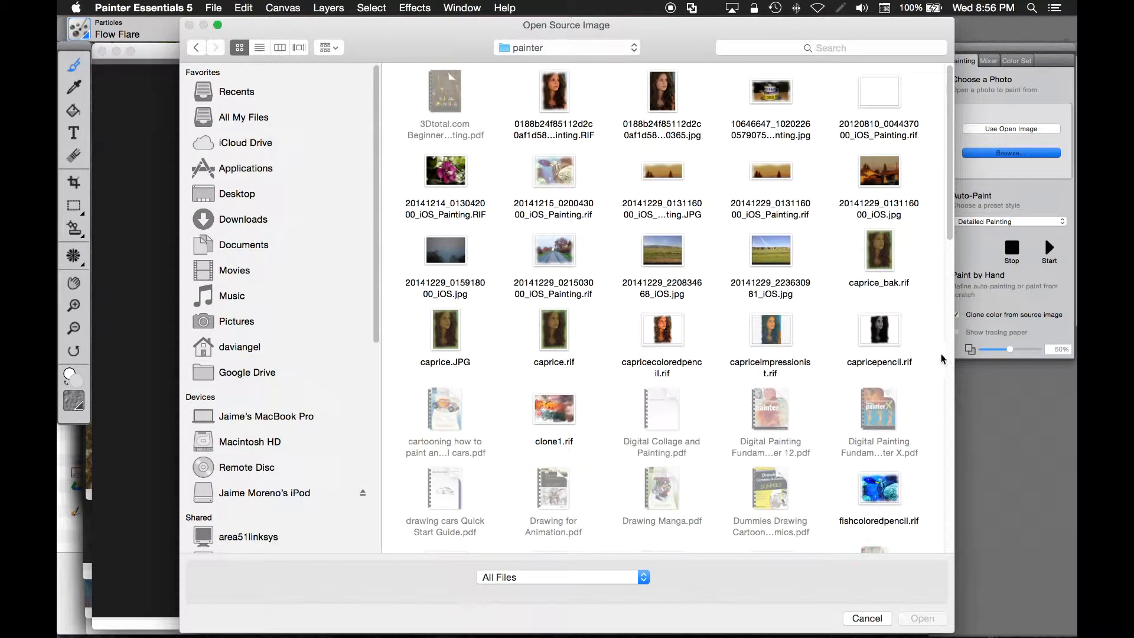
mouse_move(949, 208)
mouse_down()
mouse_move(926, 382)
mouse_move(912, 378)
mouse_up()
click(780, 334)
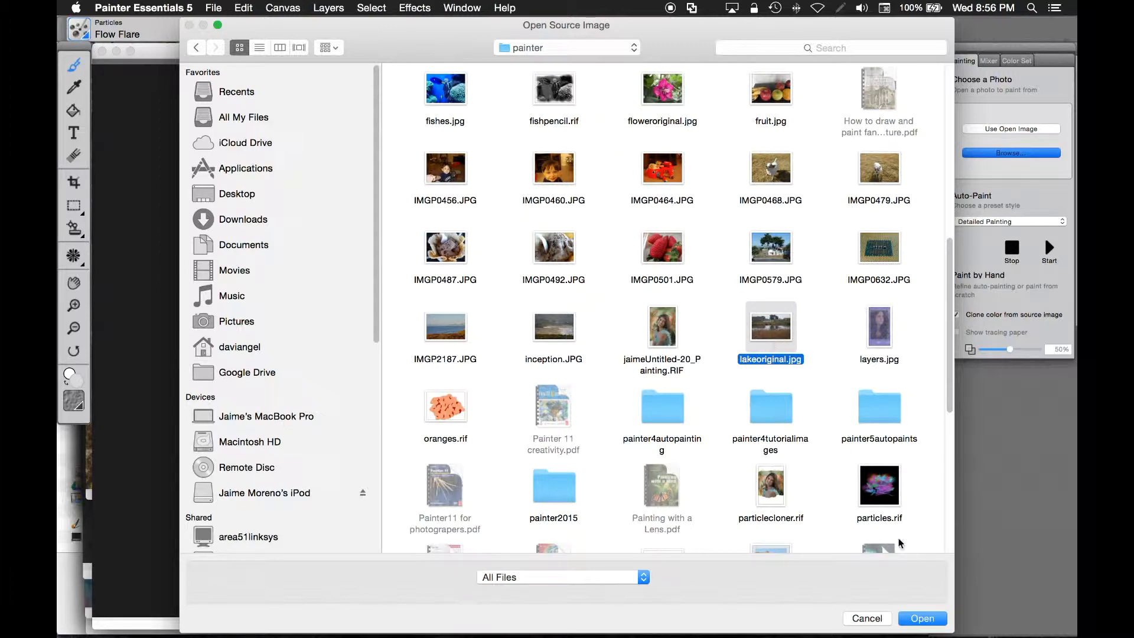
click(922, 619)
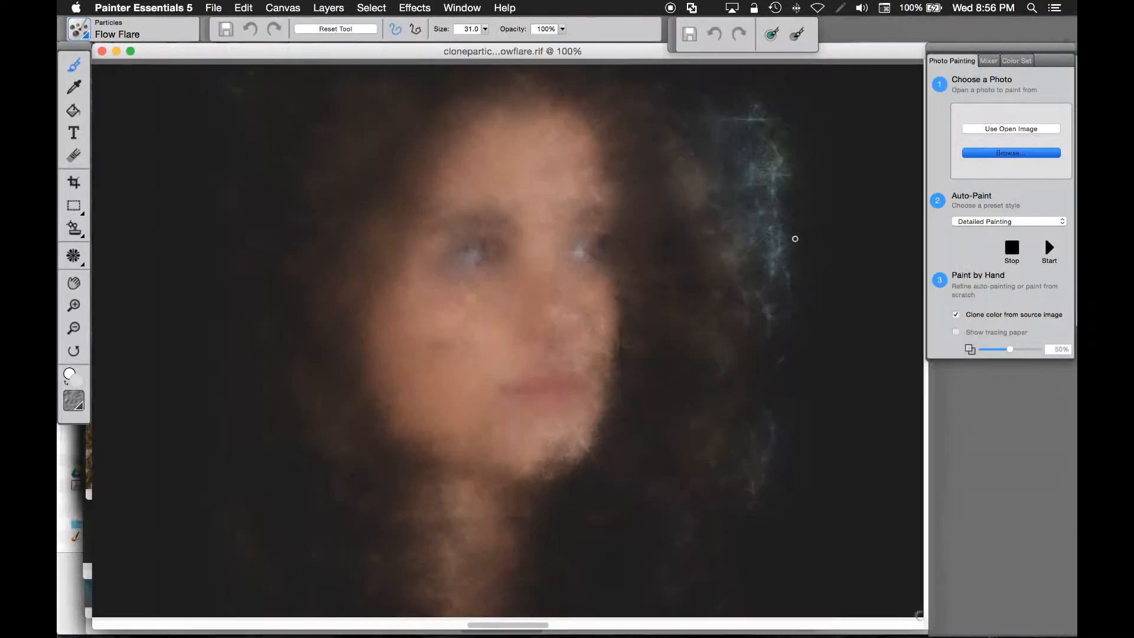